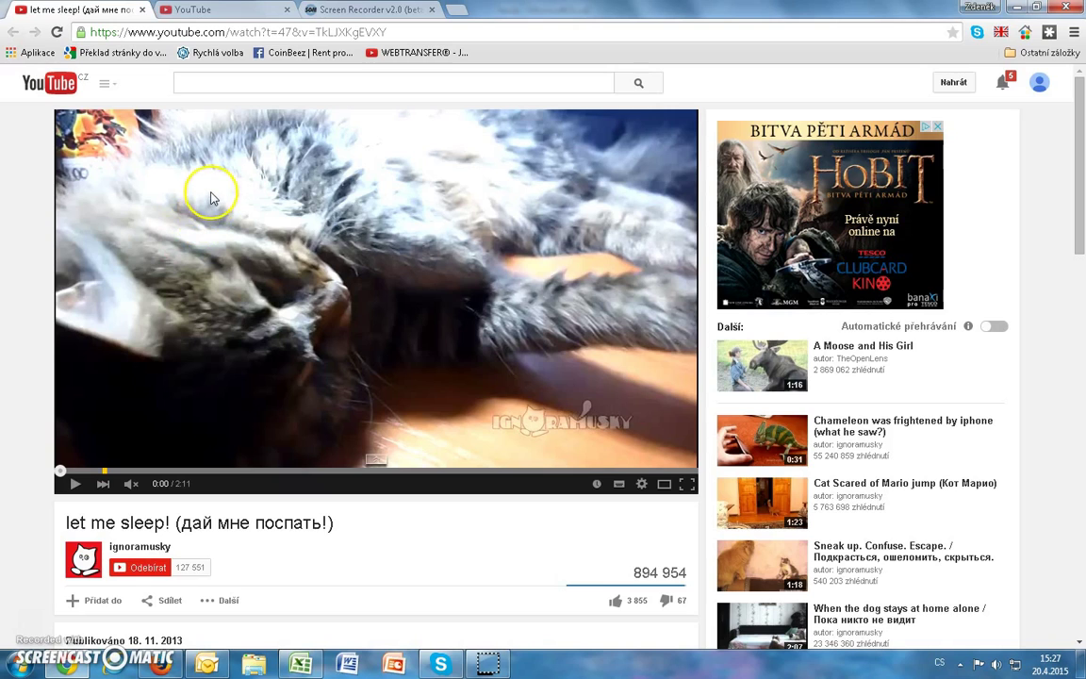
Step: Change the cat video's web address from youtube.com to ssyoutube.com and load the SaveFrom.net download page
click(158, 32)
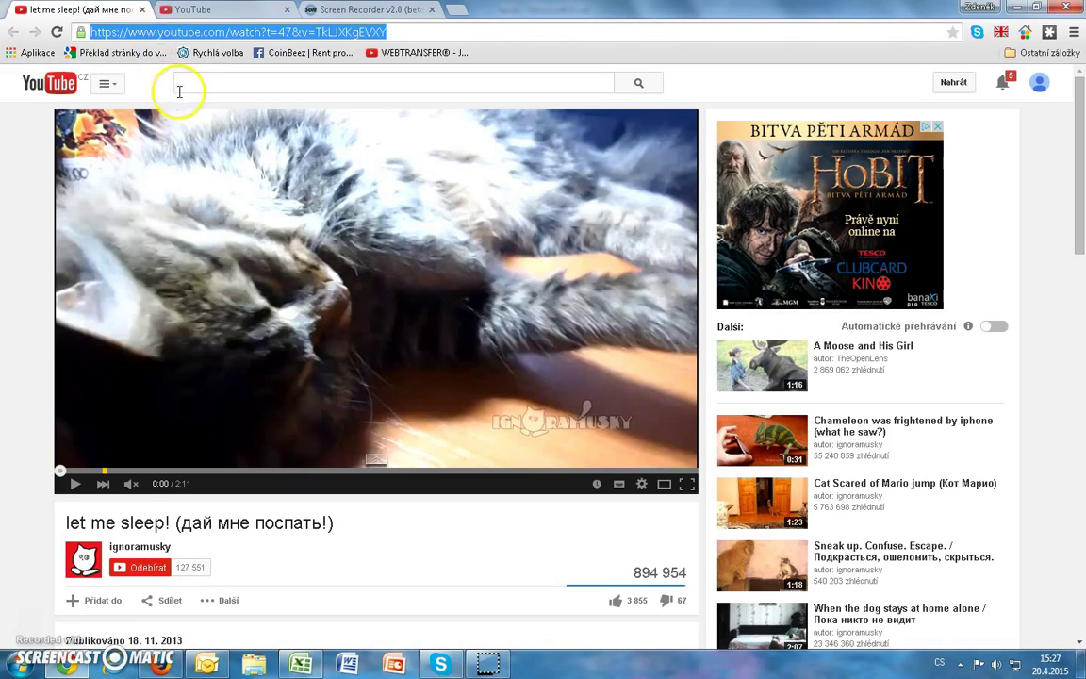
click(156, 32)
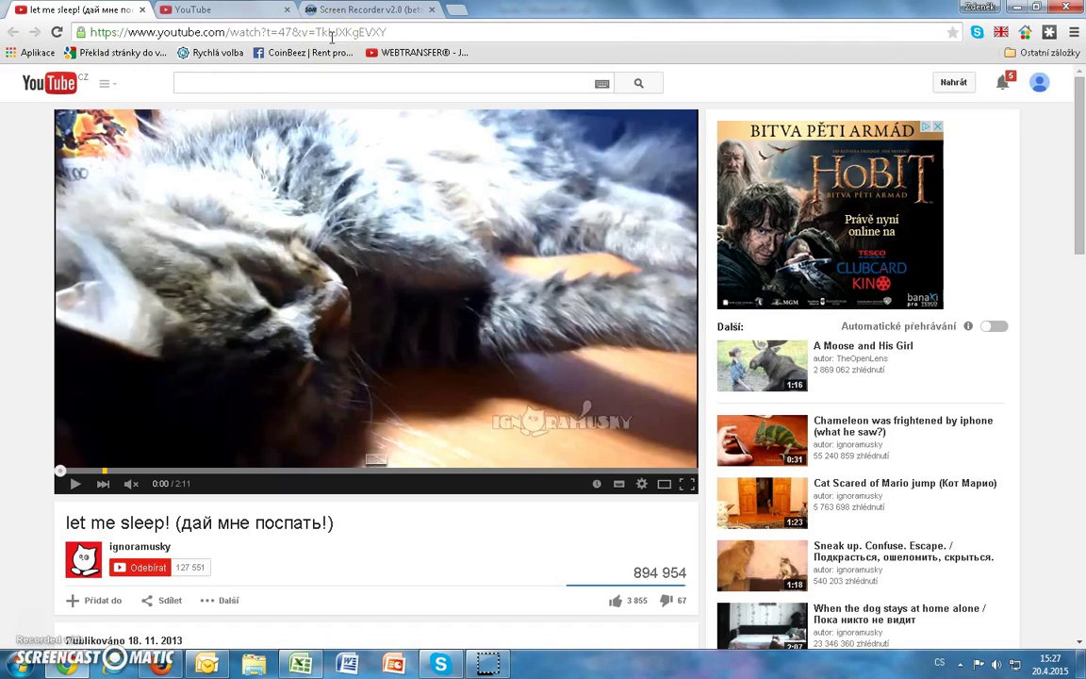
text(ss)
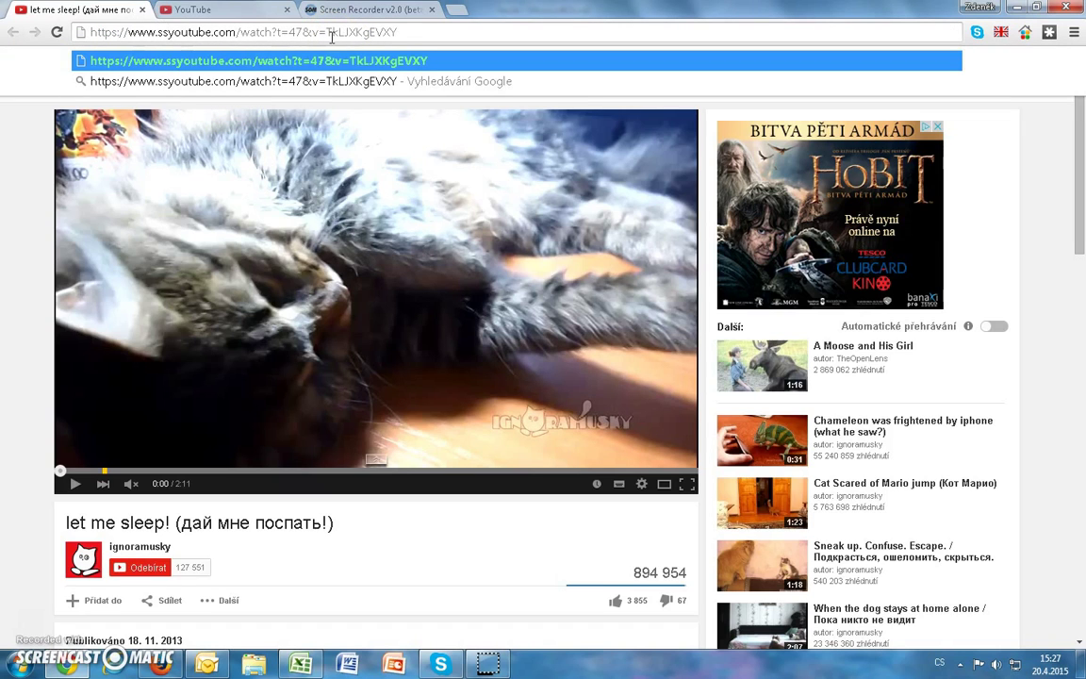
key(Return)
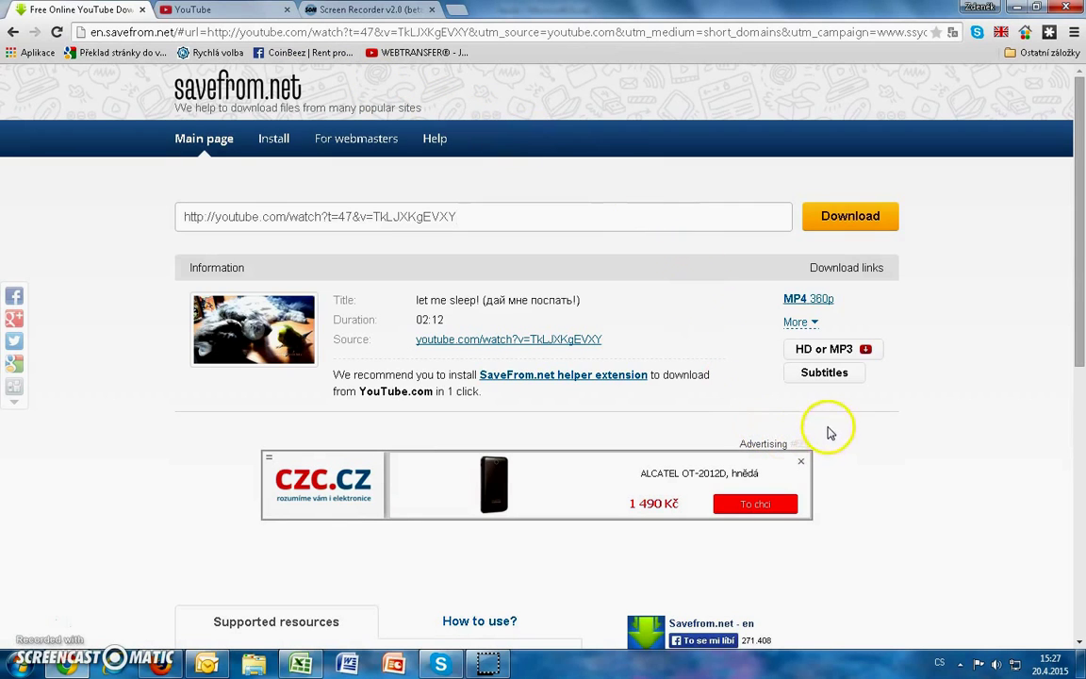
Step: Download the "let me sleep!" video in MP4 360p format
click(820, 300)
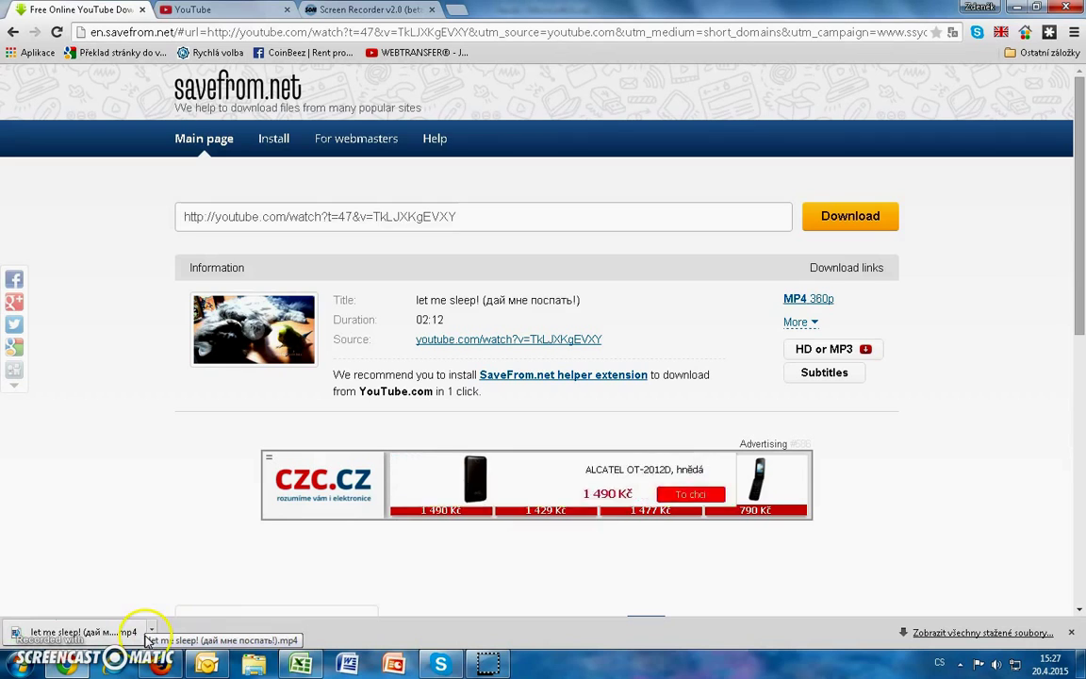
click(201, 642)
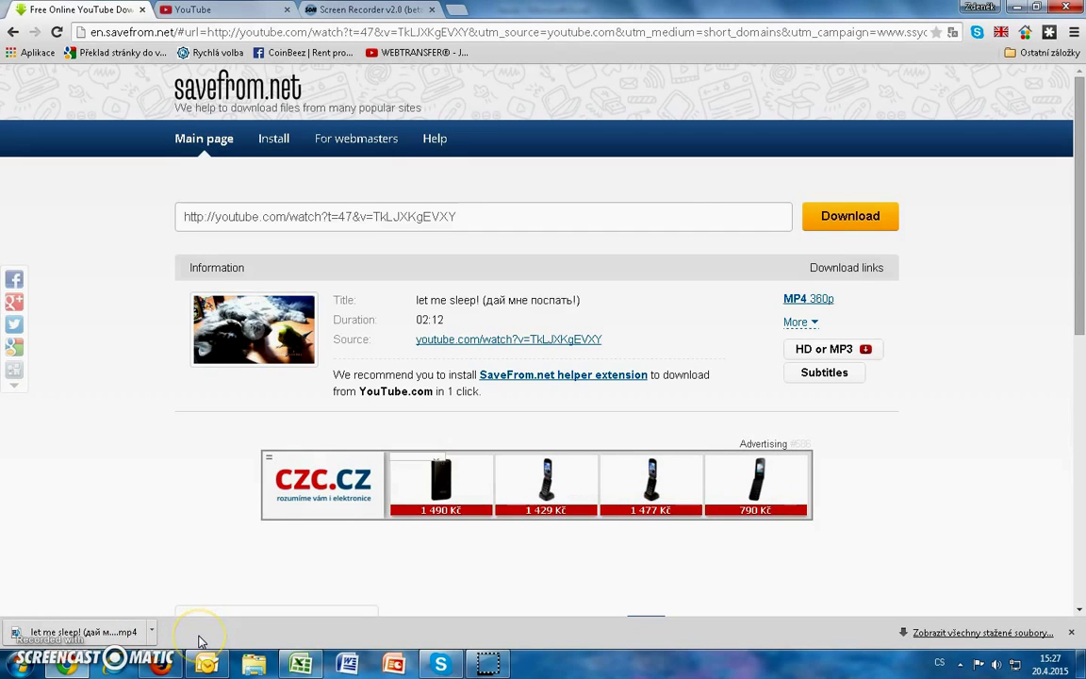
click(274, 603)
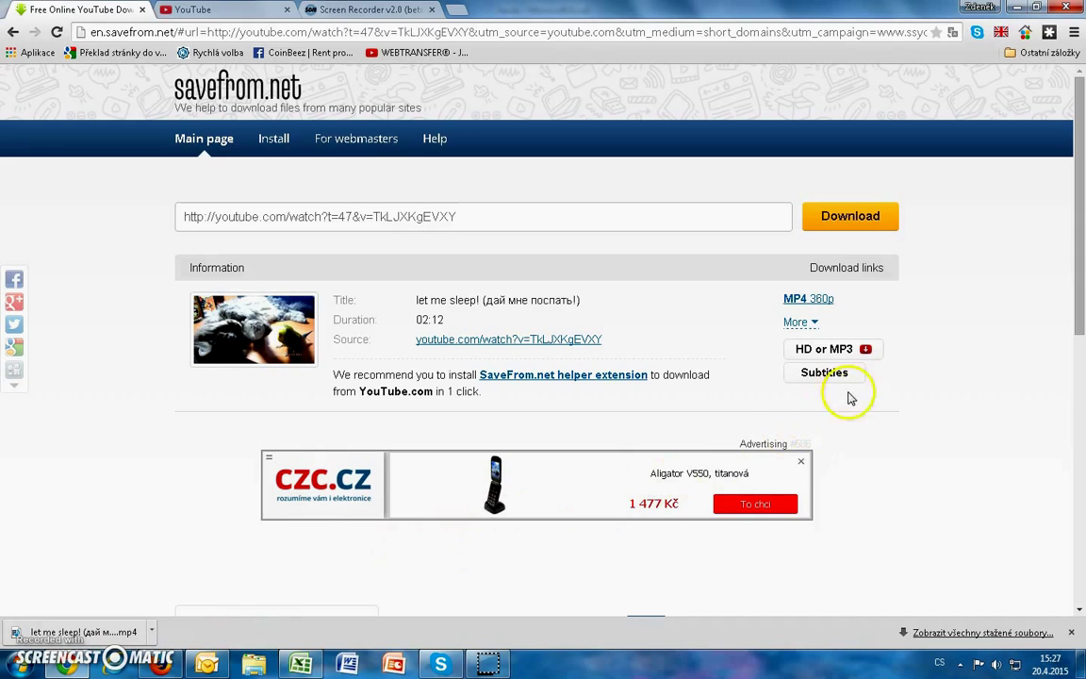
Step: Show all downloaded files, uncover the desktop behind the browser, and copy the "let me sleep!" MP4 onto the desktop
click(946, 637)
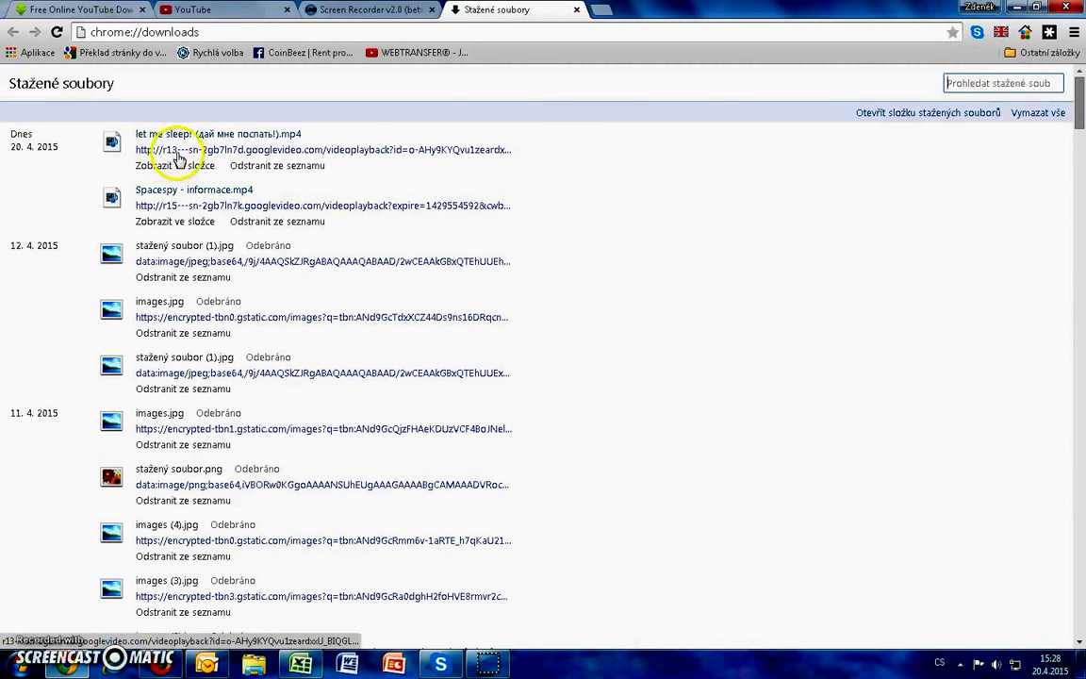
click(1038, 8)
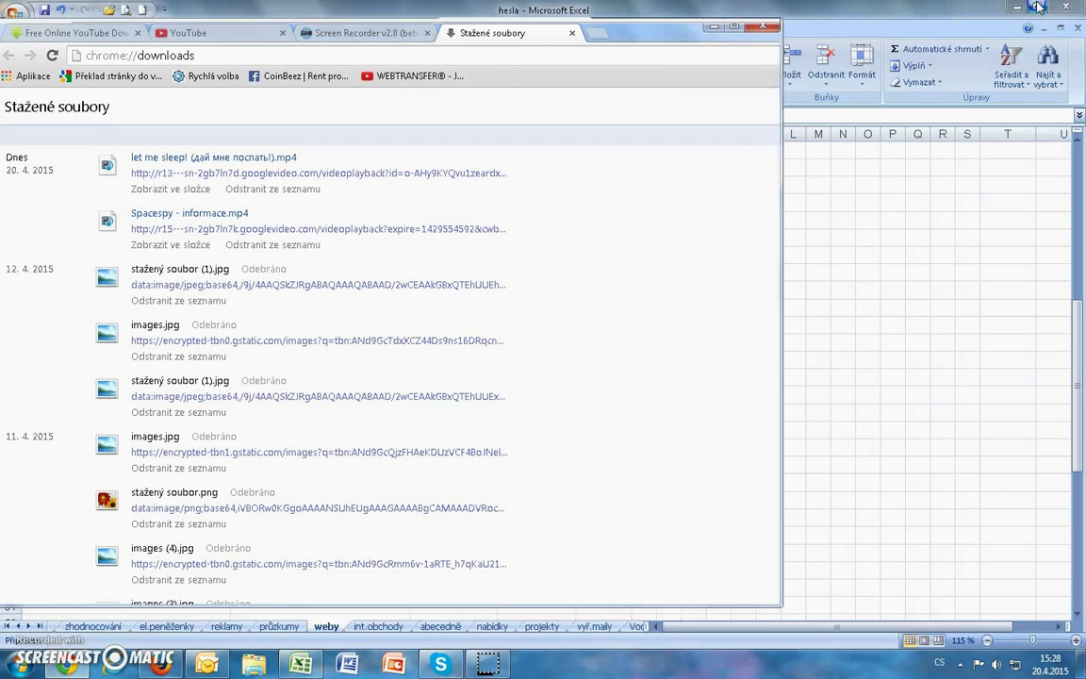
click(1018, 7)
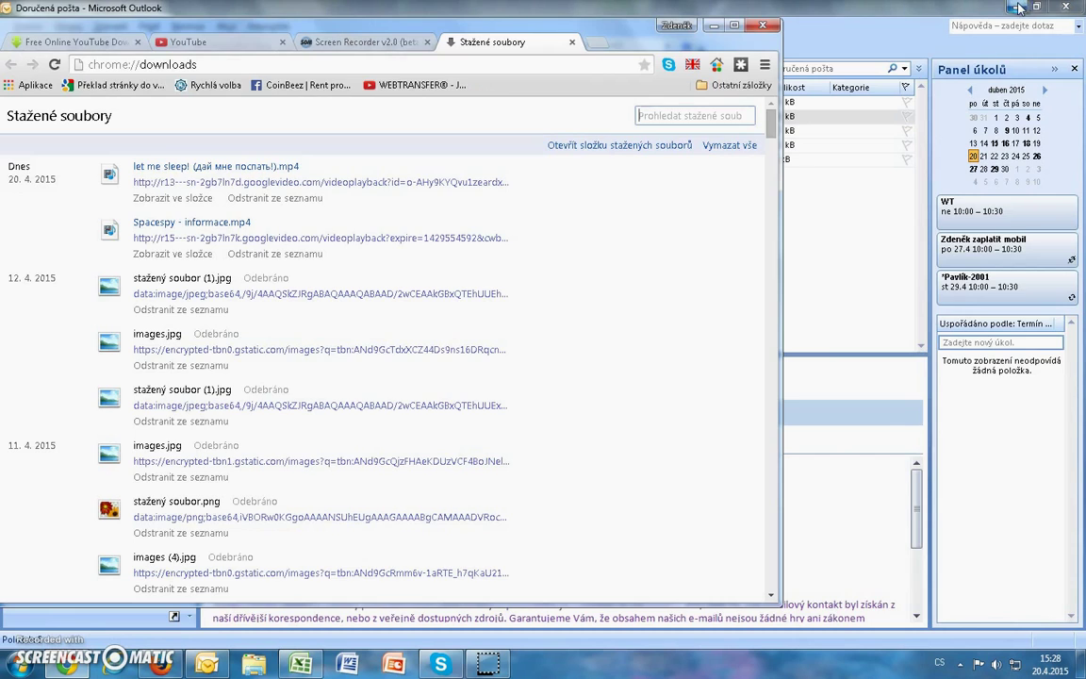
click(1018, 7)
click(1018, 7)
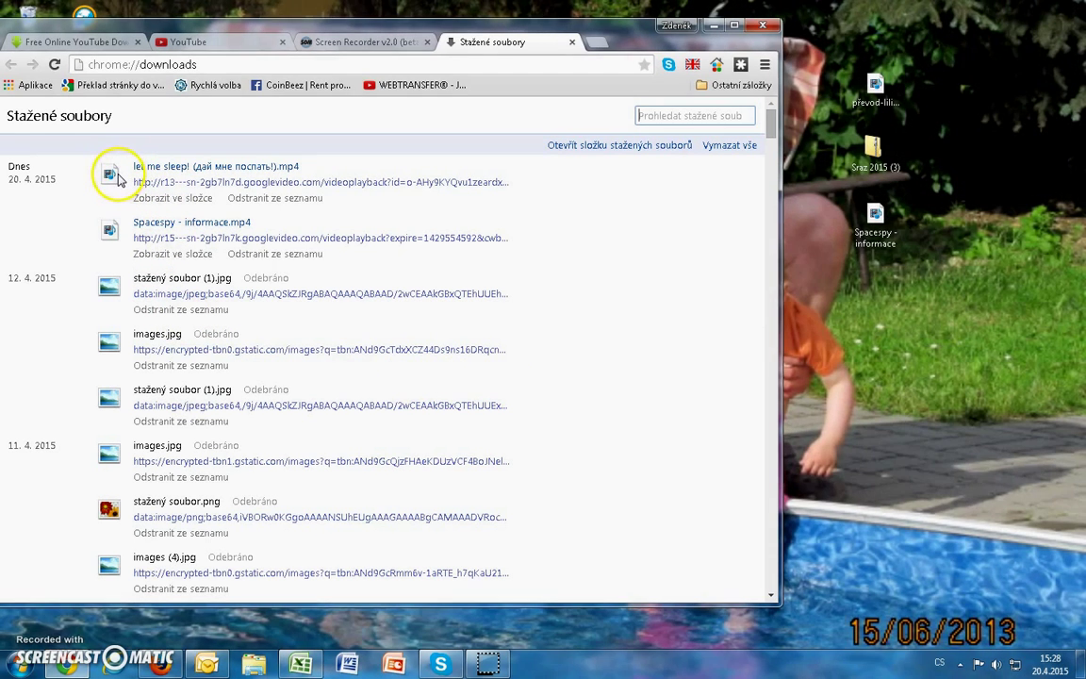
drag(110, 170, 919, 320)
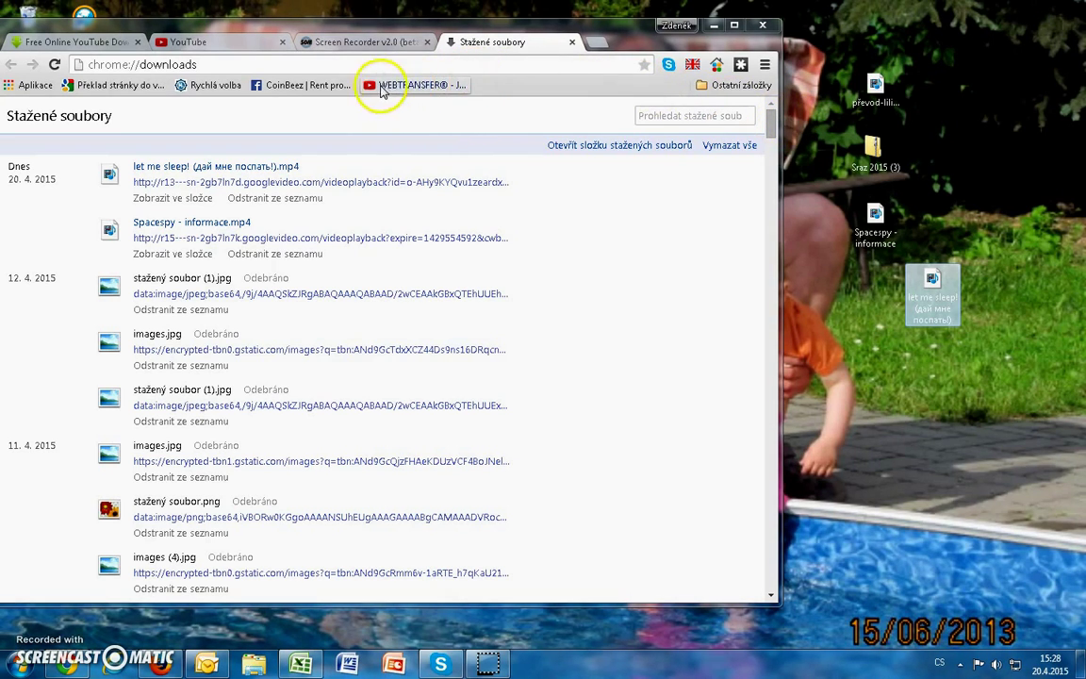
Step: Upload the "let me sleep!" video file from the desktop to YouTube and publish it with public visibility
click(230, 47)
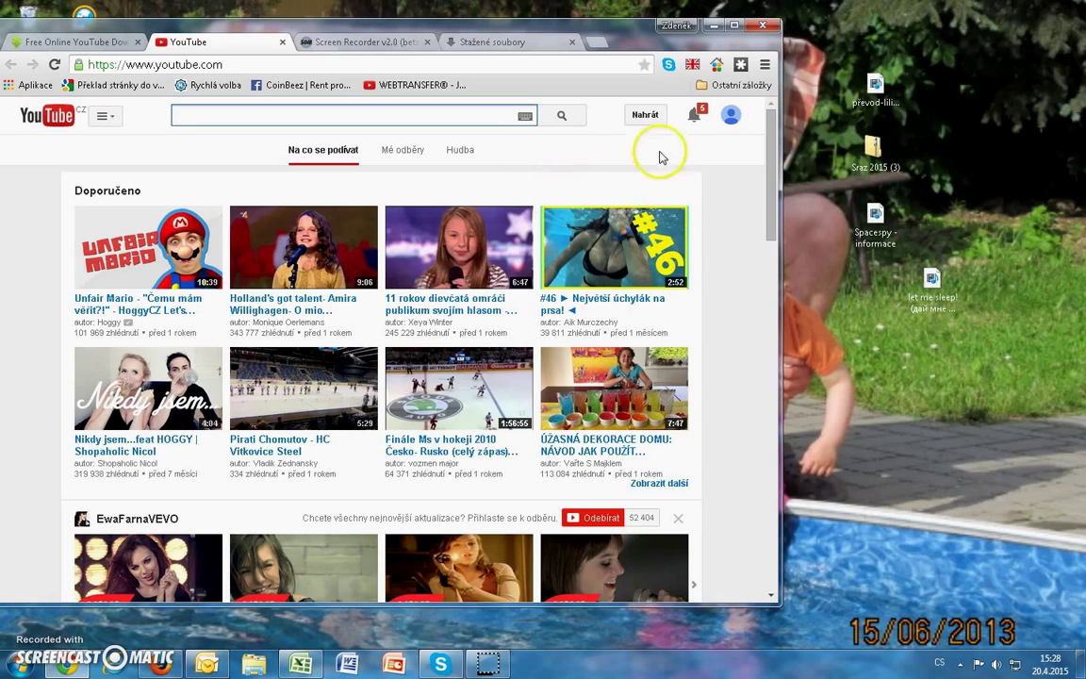
click(647, 117)
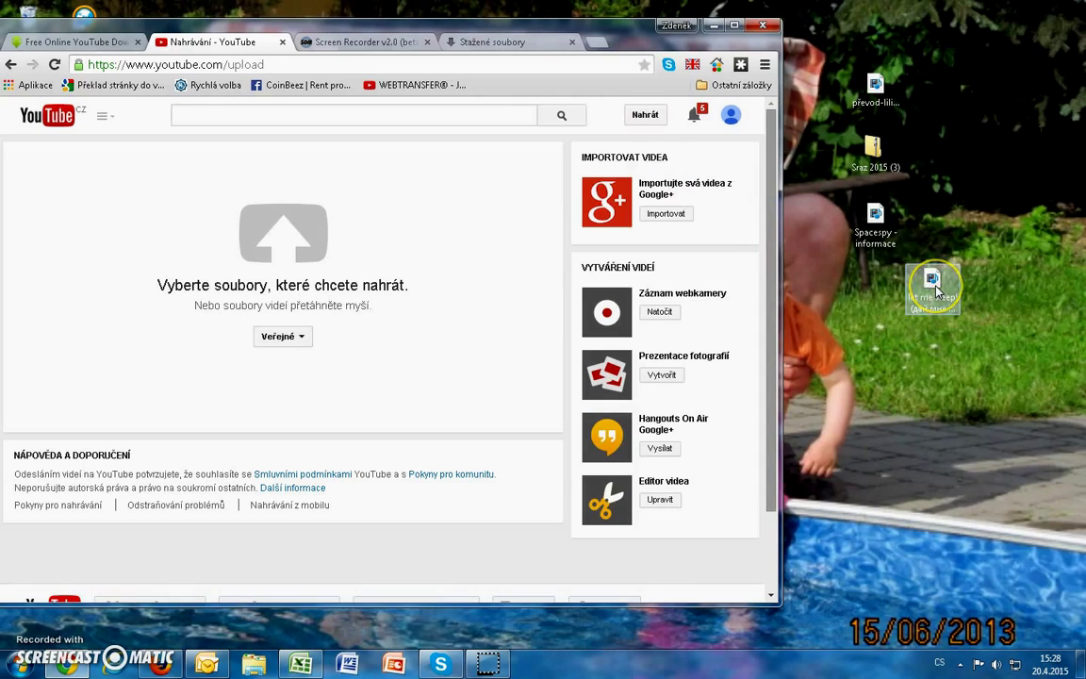
drag(936, 292, 284, 248)
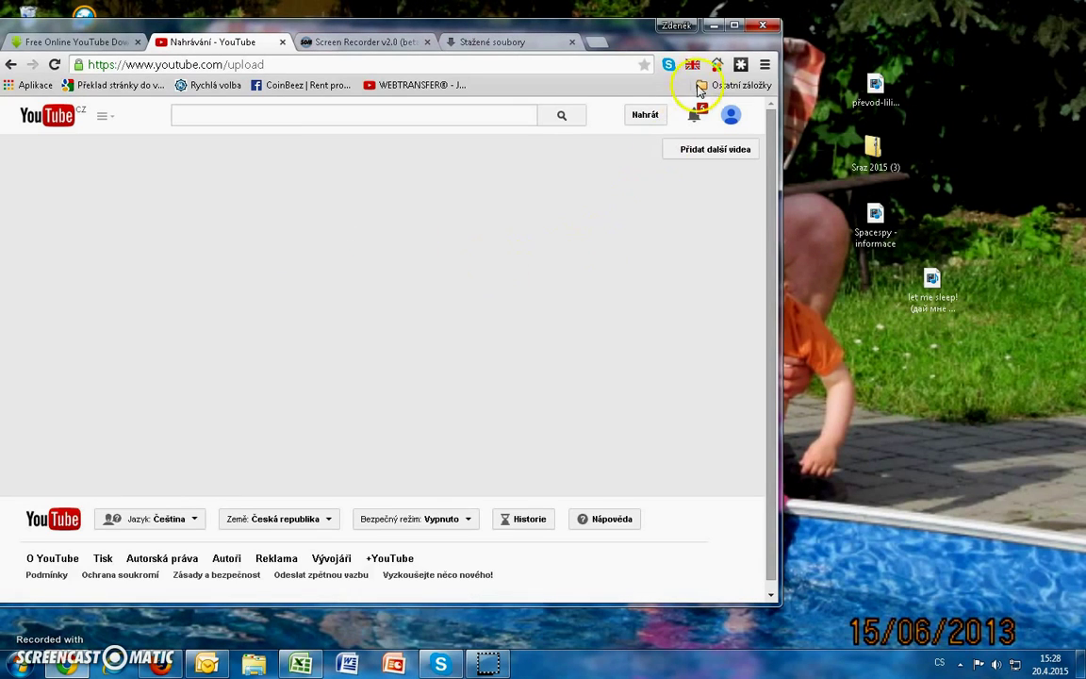
click(734, 28)
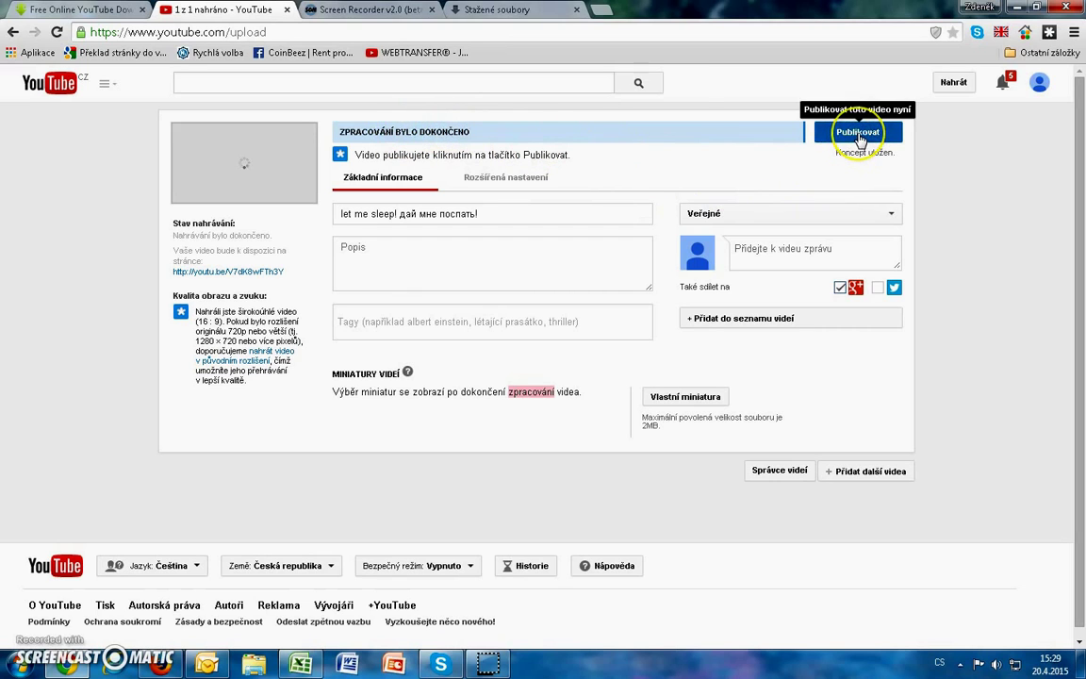
click(858, 135)
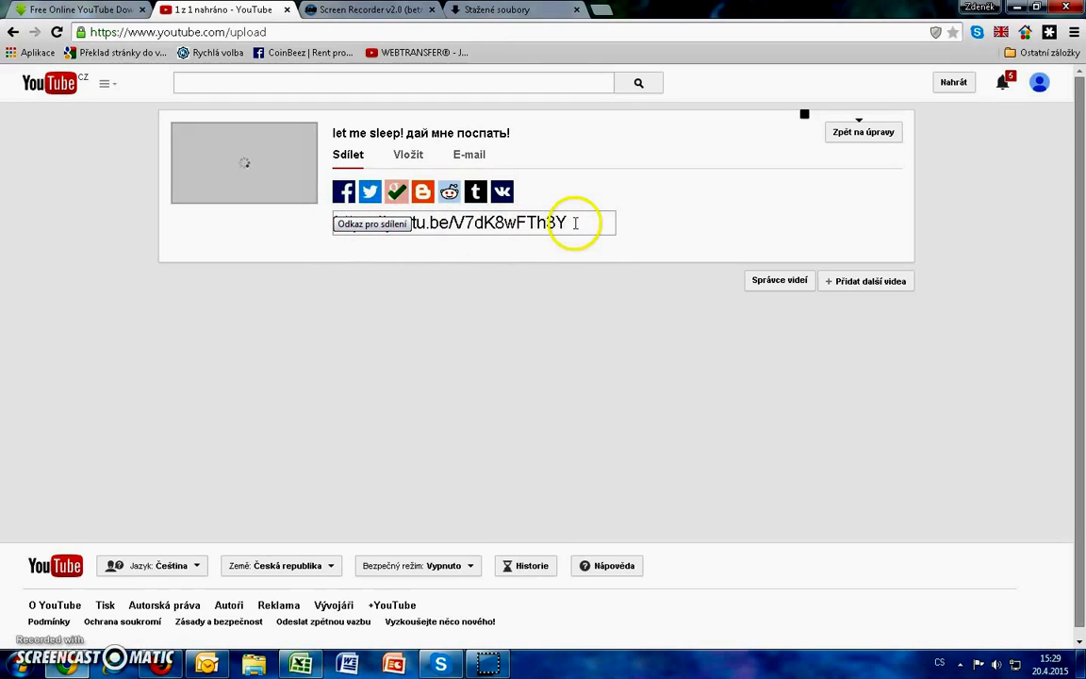
Step: Create new Czech subtitles for the uploaded "let me sleep!" video from the video manager and add an empty caption at its start
click(790, 283)
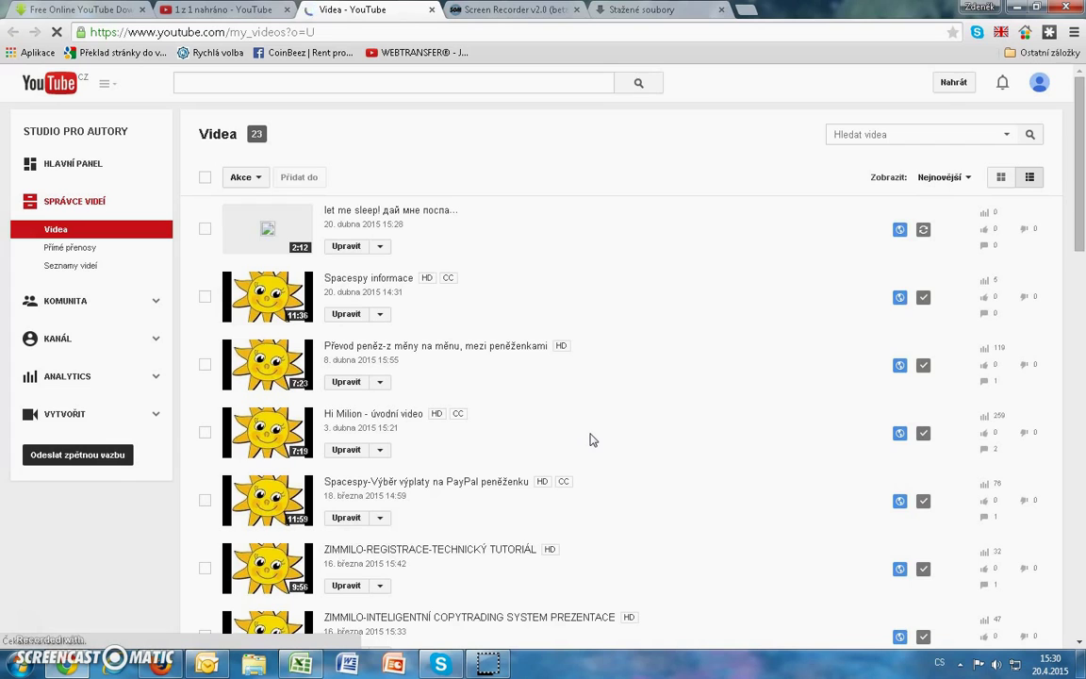
click(380, 246)
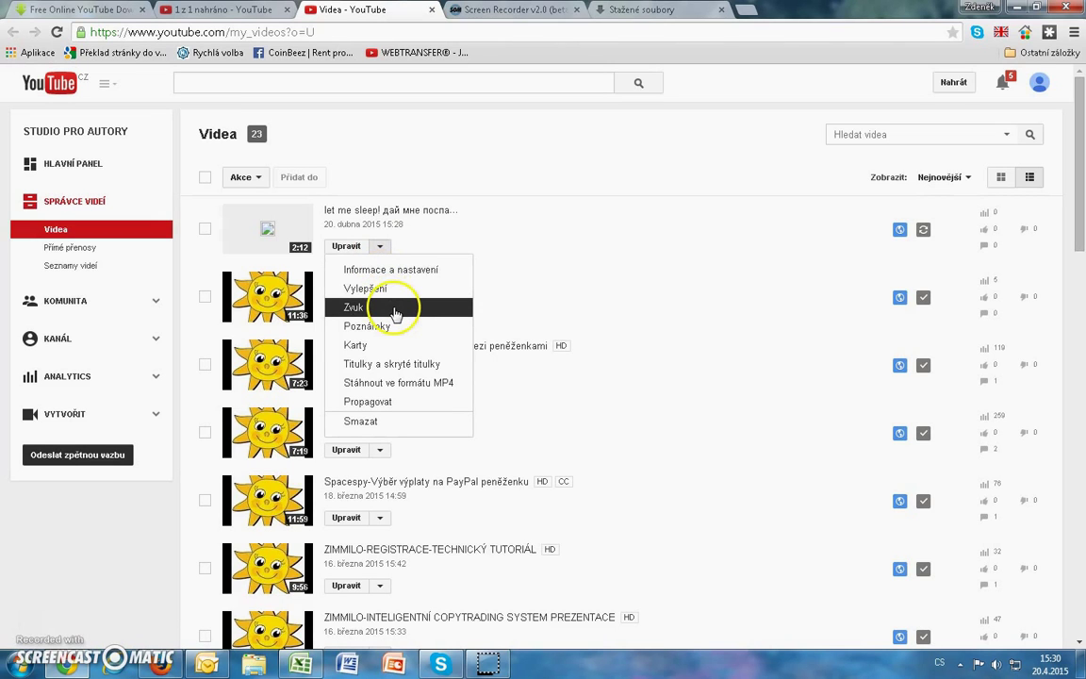
click(398, 364)
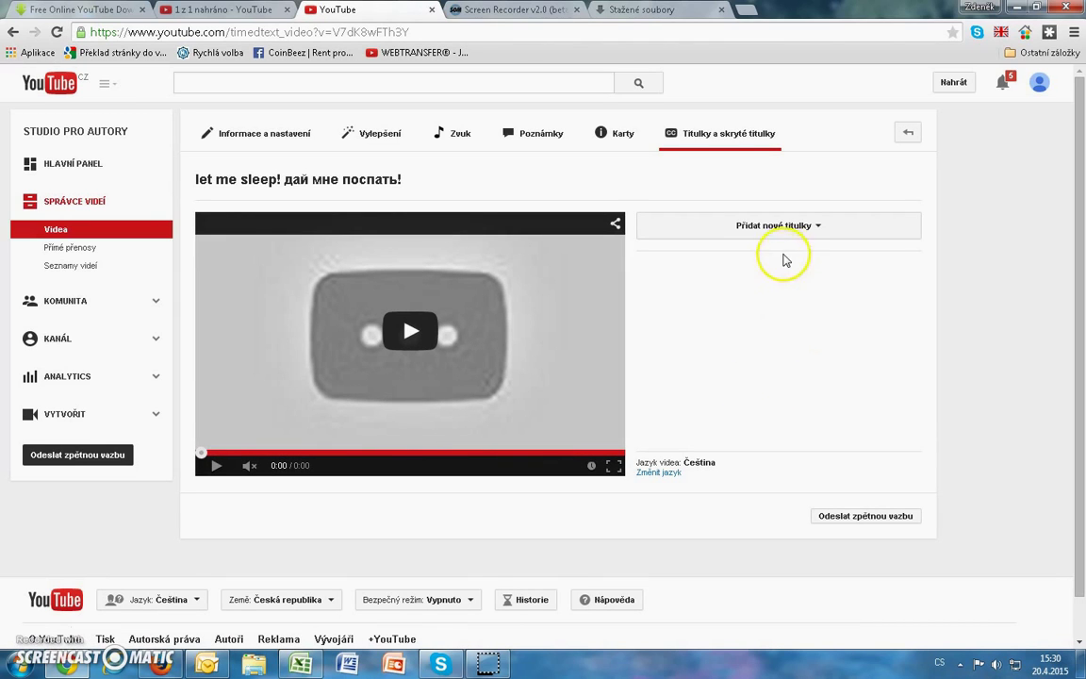
click(781, 227)
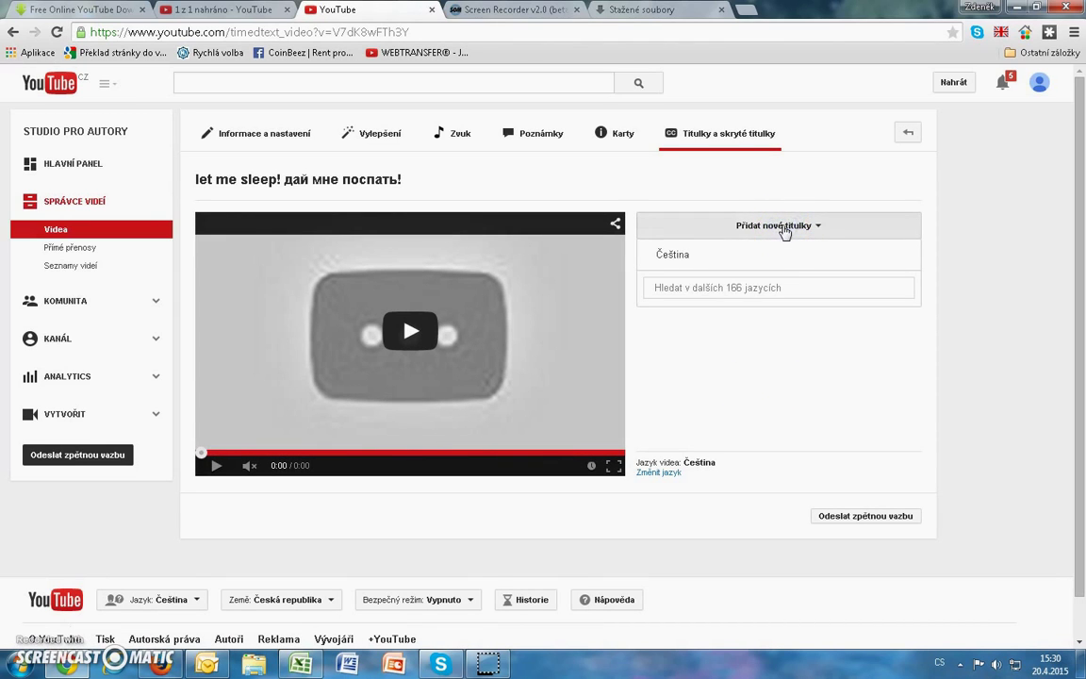
click(683, 258)
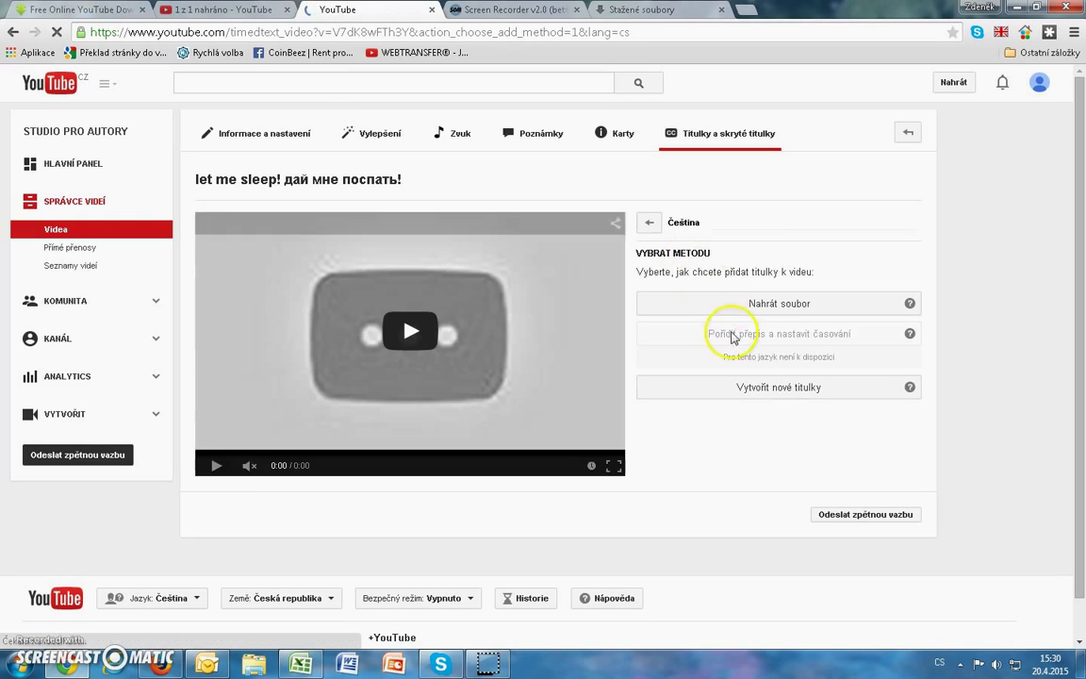
click(777, 388)
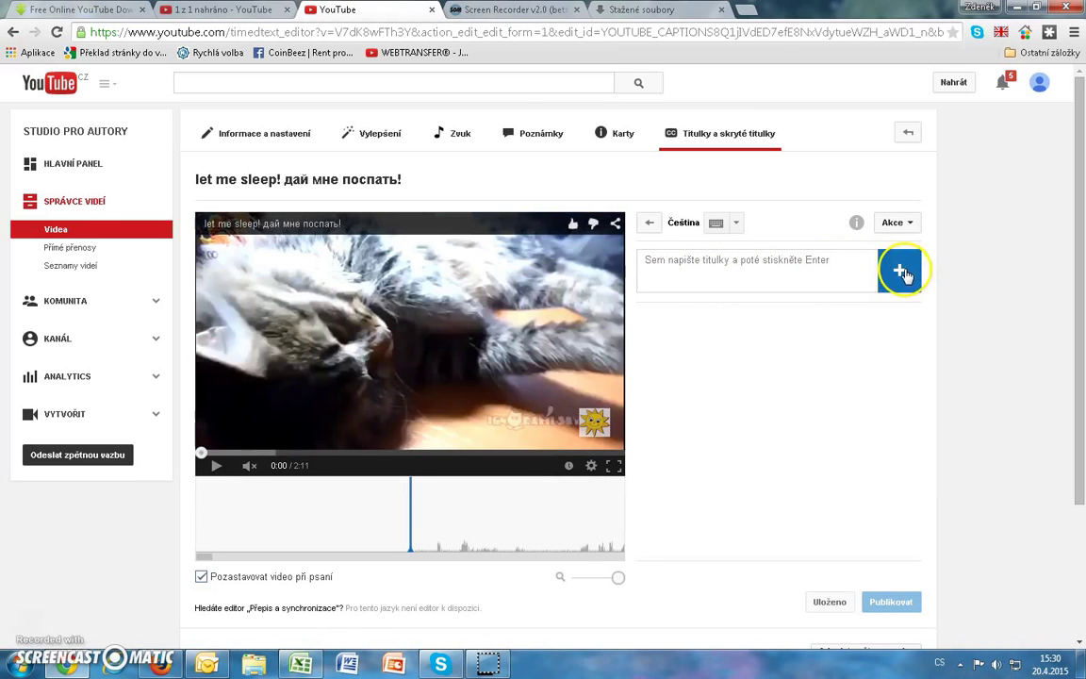
click(899, 273)
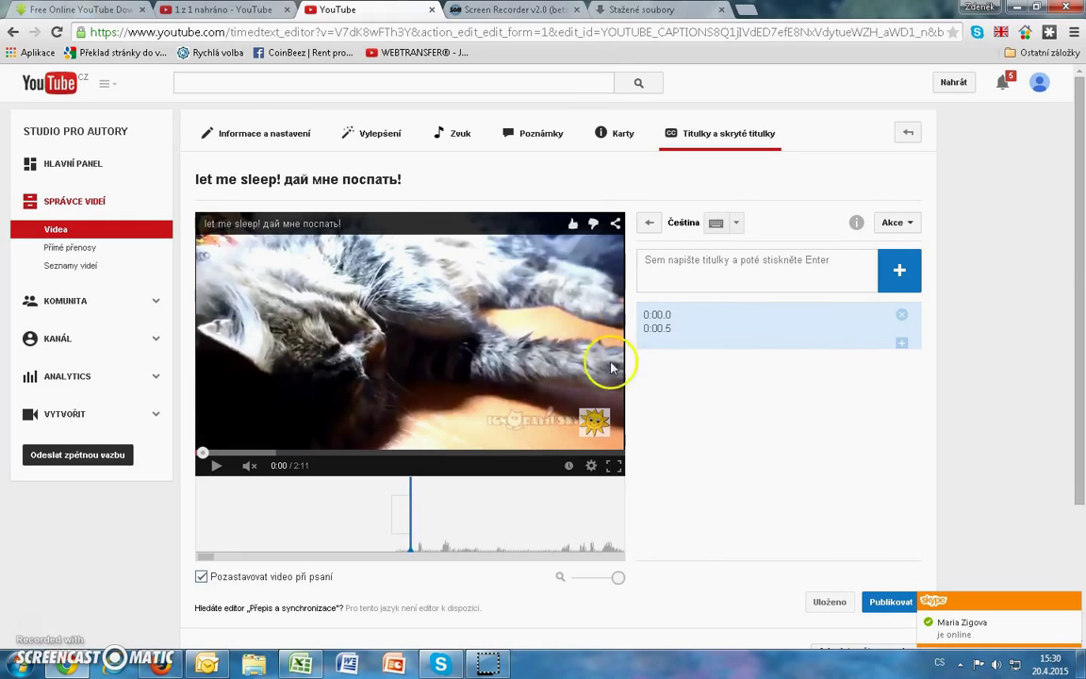
Step: Review the uploaded video's information and settings, and its enhancement options with the quick fixes
click(278, 136)
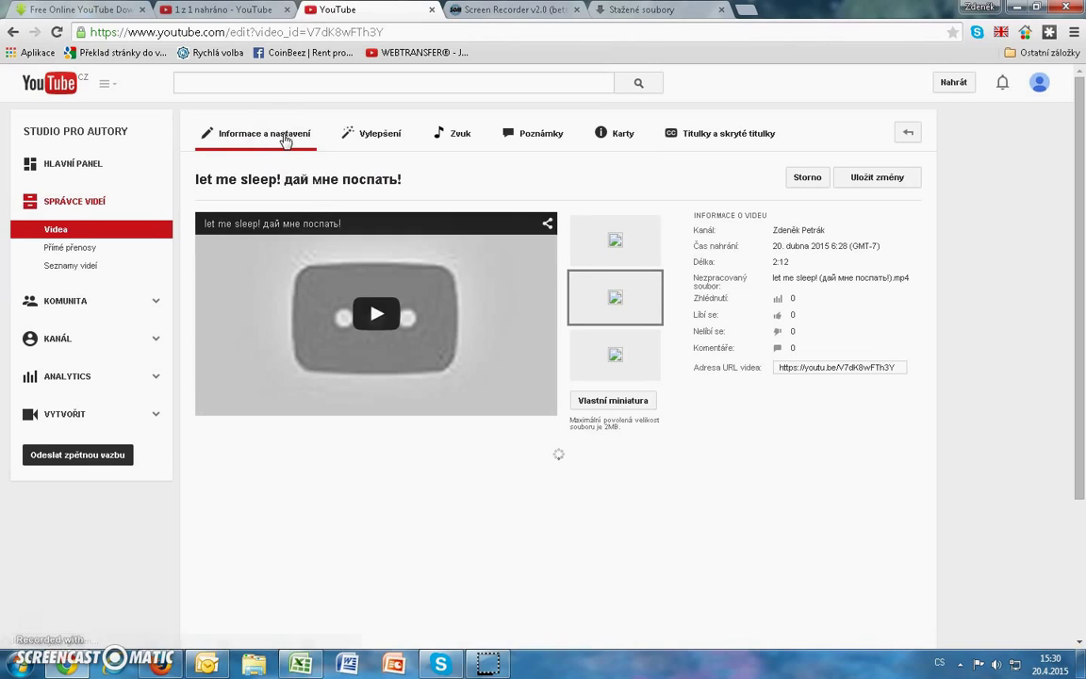
click(377, 140)
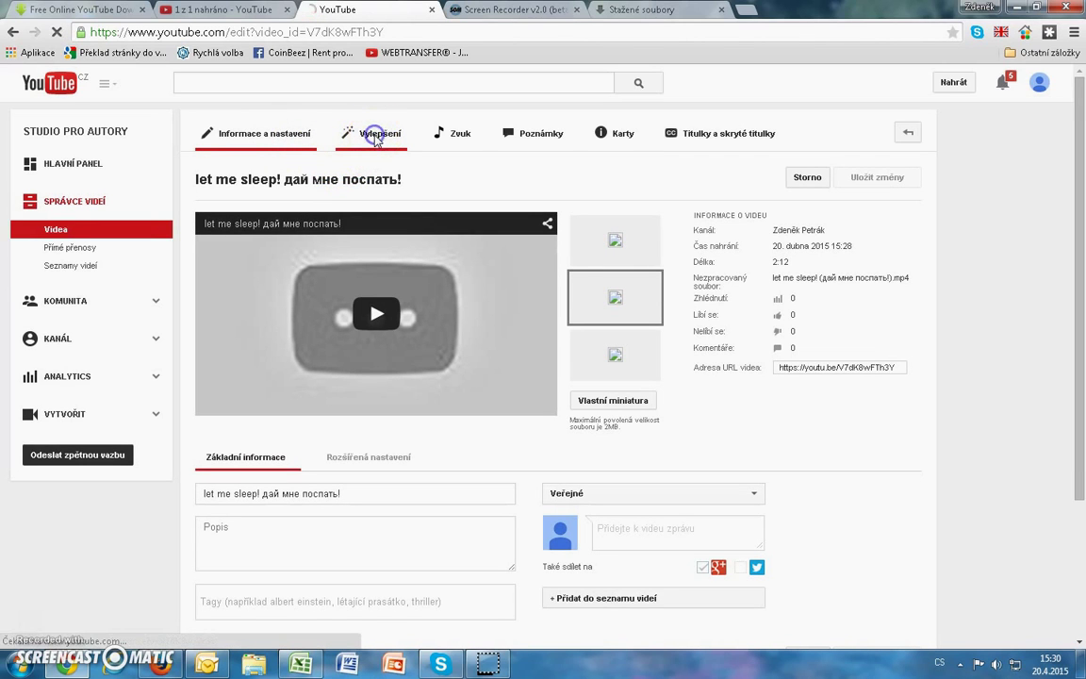
click(502, 235)
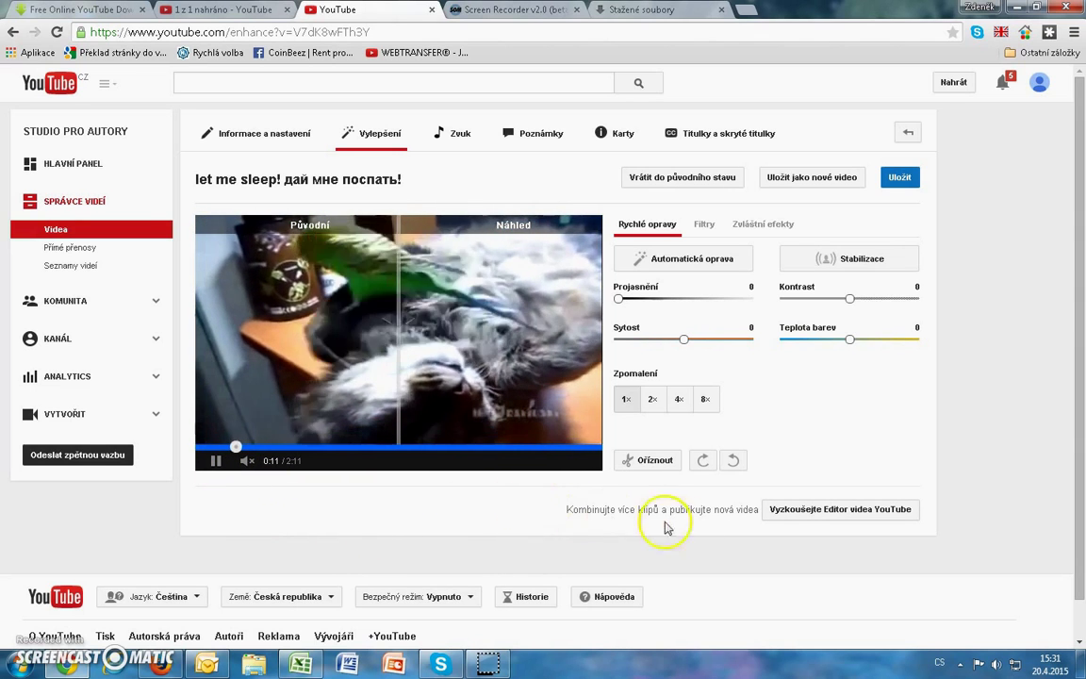
click(900, 177)
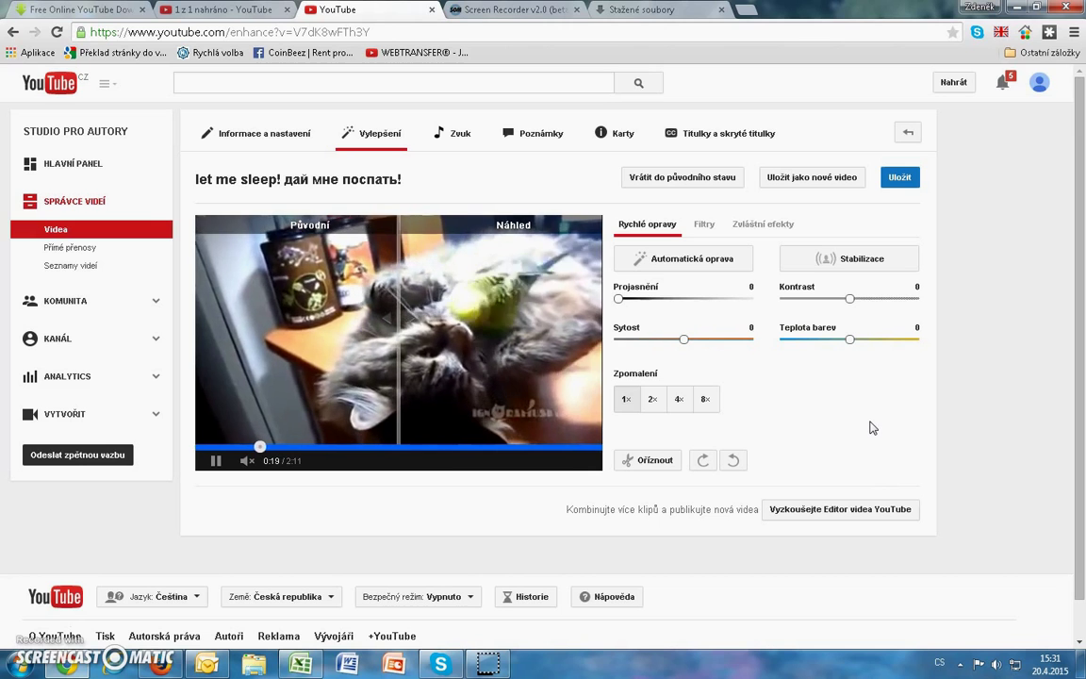
click(799, 408)
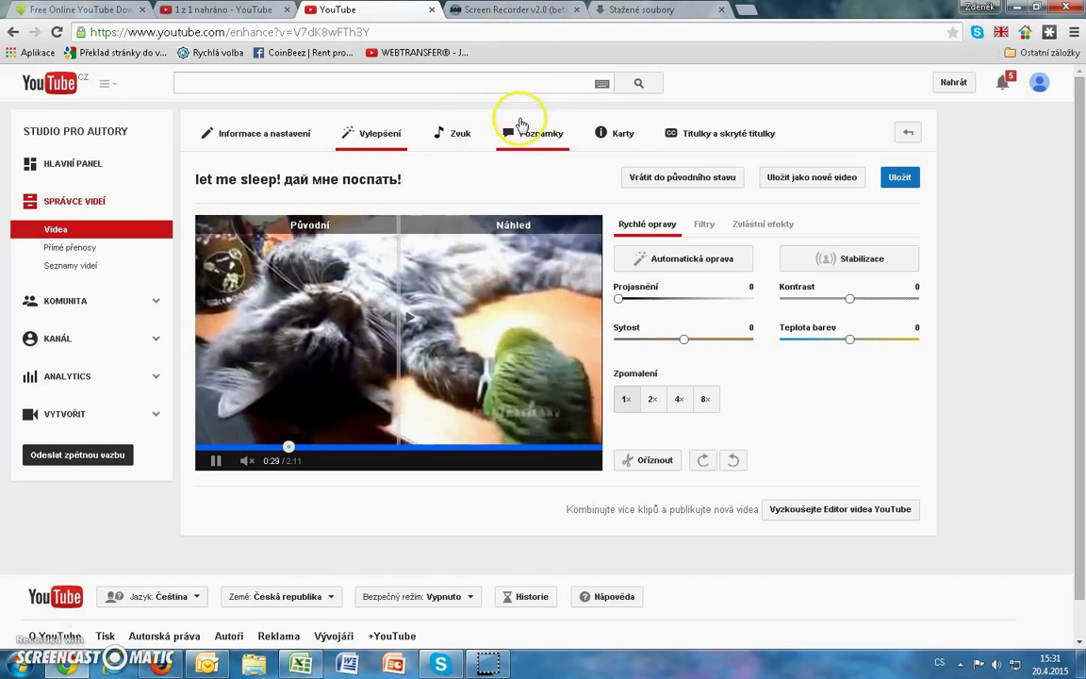
Step: Switch to the already open Screencast-O-Matic Screen Recorder v2.0 page
click(519, 12)
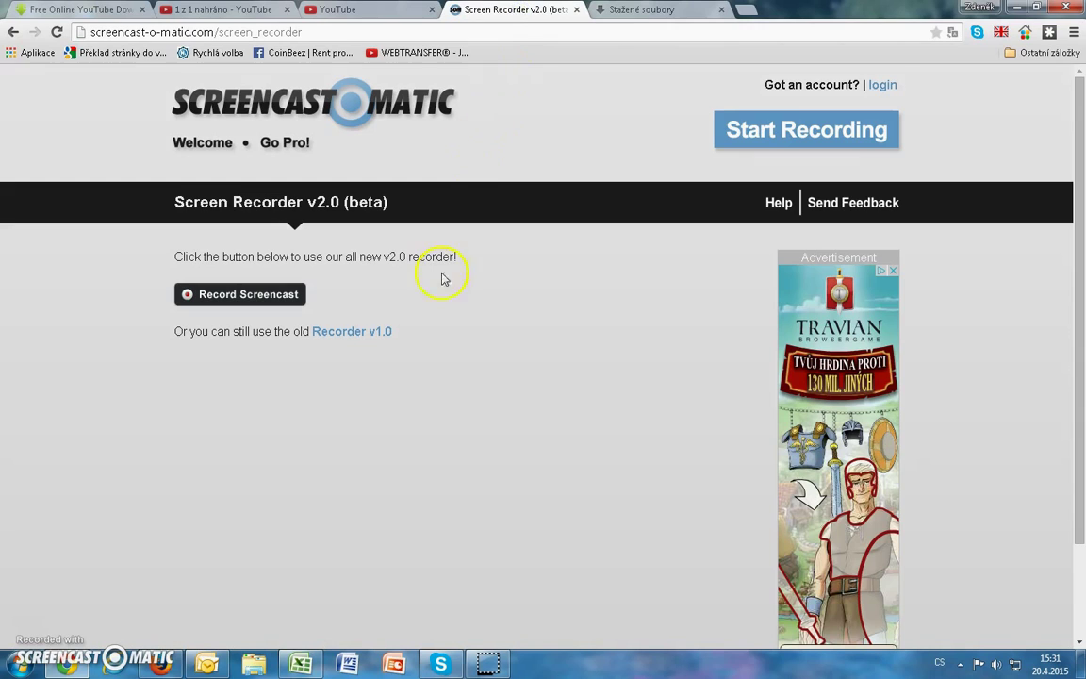